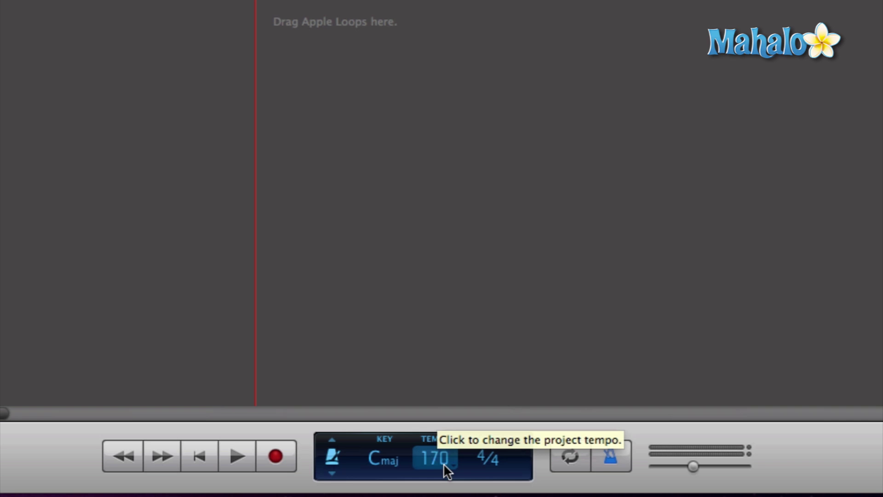
# - Play back the empty project twice, stopping playback each time
pyautogui.click(237, 456)
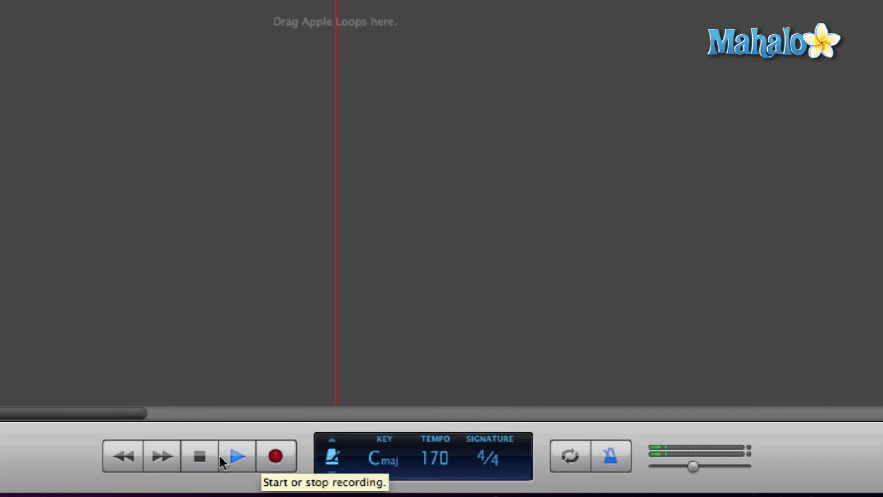
pyautogui.click(237, 456)
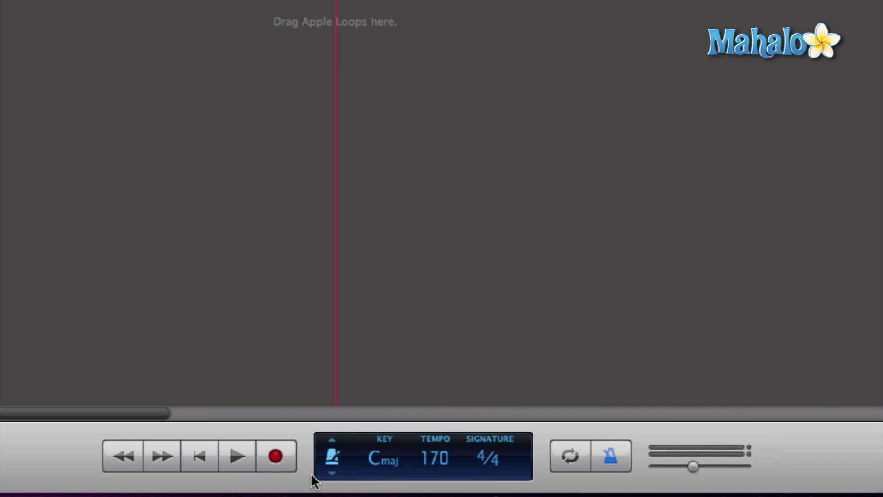
pyautogui.click(236, 455)
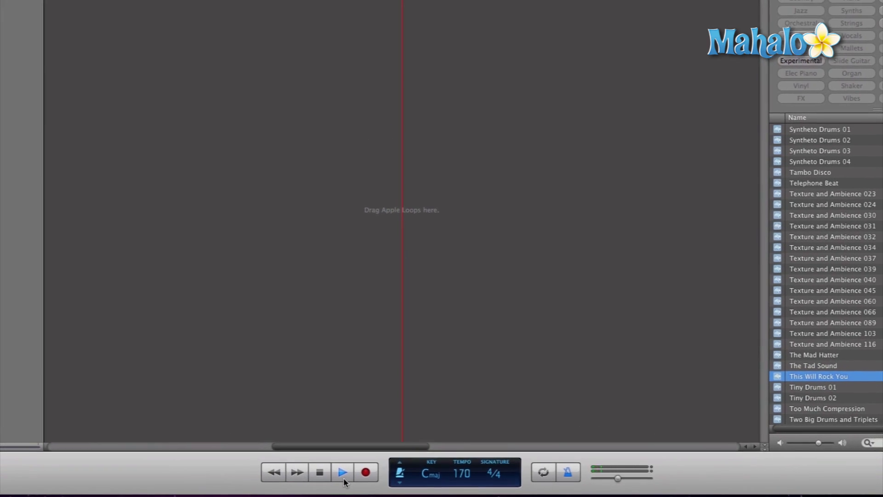
pyautogui.click(344, 474)
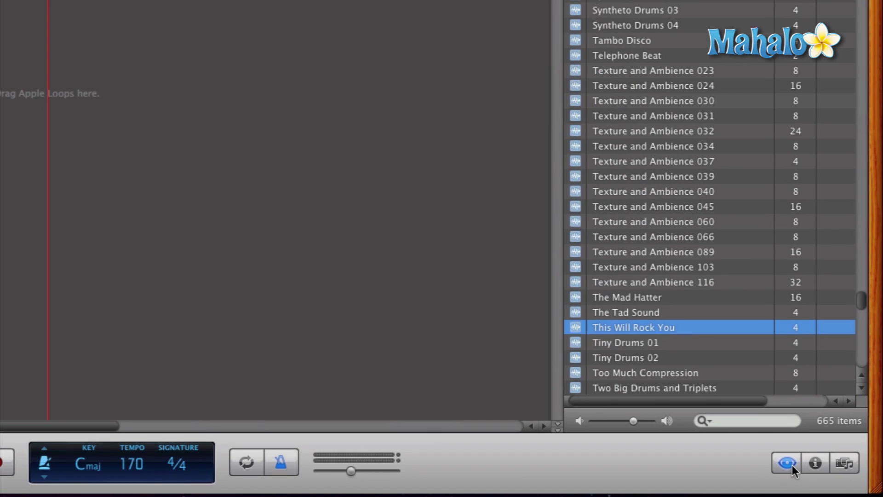
# - Drag the 'This Will Rock You' loop from the Loop Browser in as a new Beats track
pyautogui.click(790, 465)
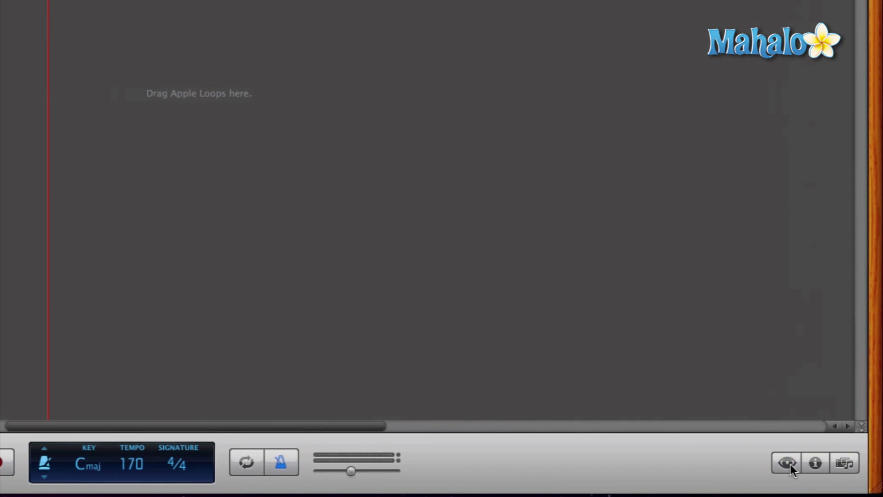
pyautogui.click(791, 464)
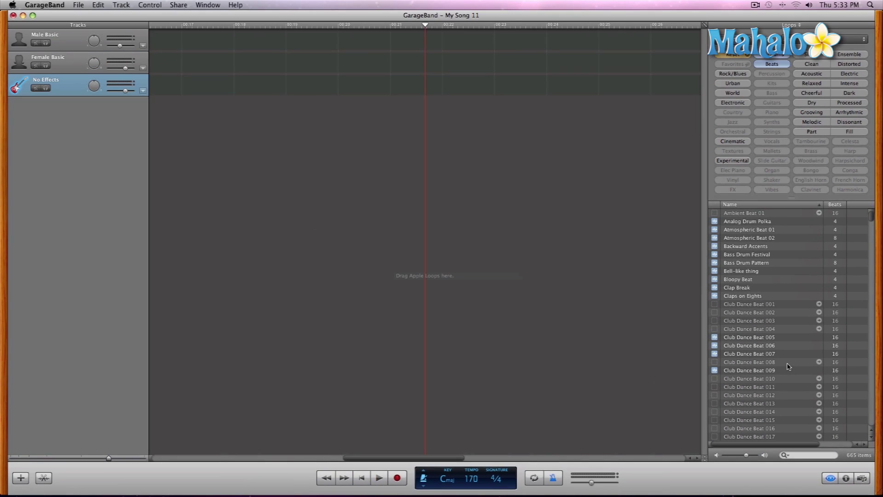
pyautogui.scroll(-10, 794, 324)
pyautogui.scroll(-10, 793, 325)
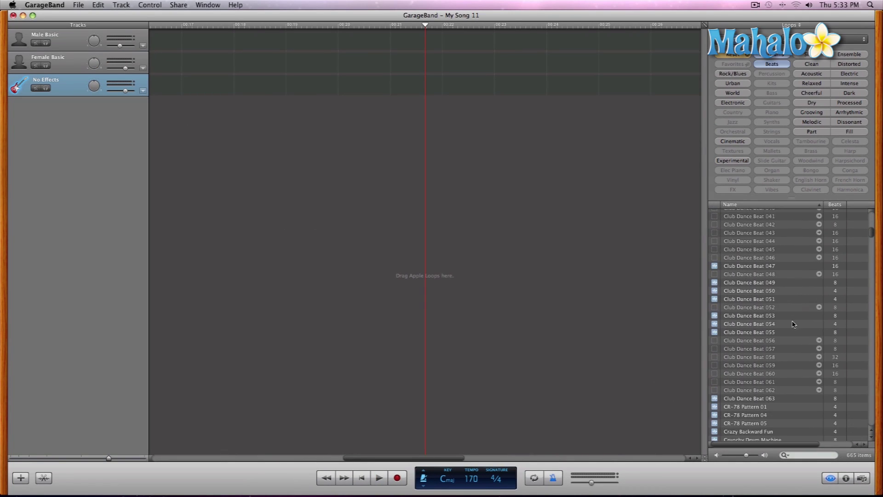
pyautogui.scroll(-10, 794, 324)
pyautogui.scroll(-10, 794, 325)
pyautogui.scroll(-10, 793, 324)
pyautogui.scroll(-10, 794, 324)
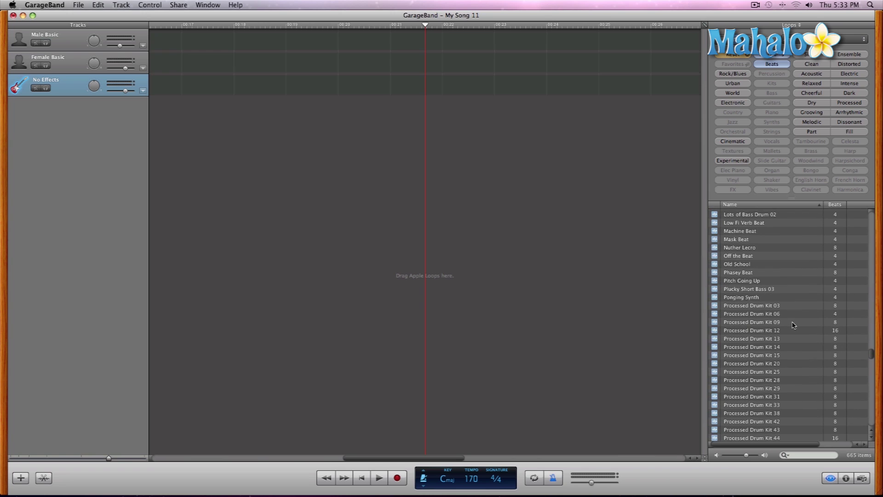
pyautogui.scroll(-10, 793, 325)
pyautogui.scroll(-10, 794, 324)
pyautogui.scroll(-10, 793, 325)
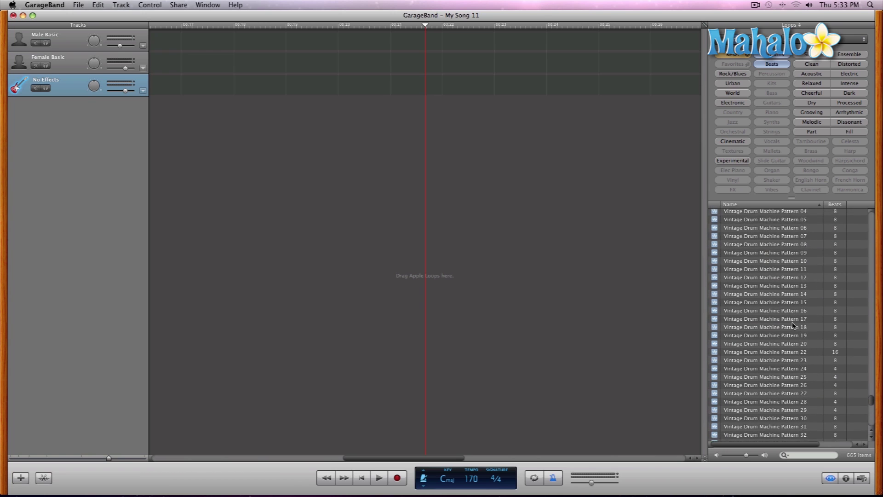
pyautogui.click(792, 325)
pyautogui.scroll(2, 793, 325)
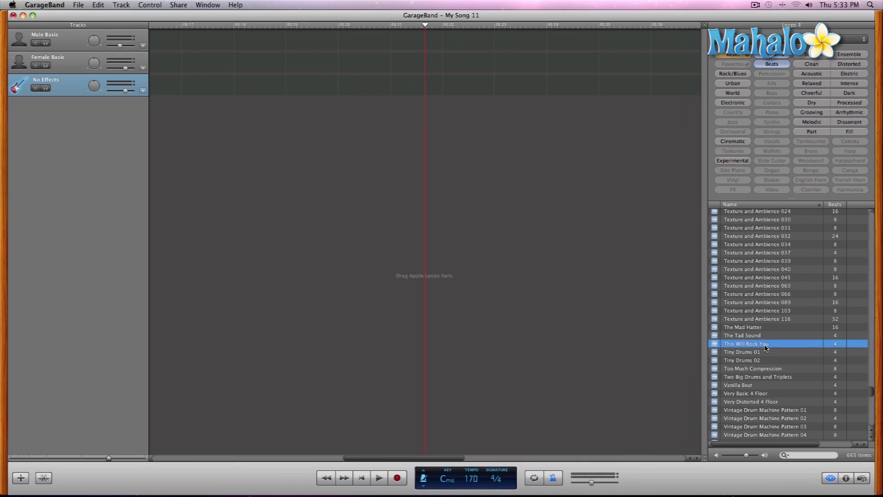
pyautogui.moveTo(746, 344); pyautogui.dragTo(360, 227)
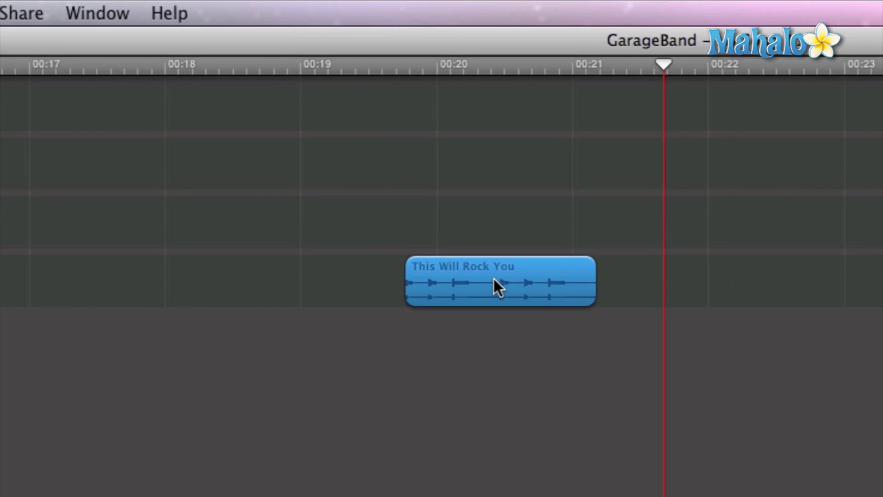
pyautogui.hscroll(-10, 336, 295)
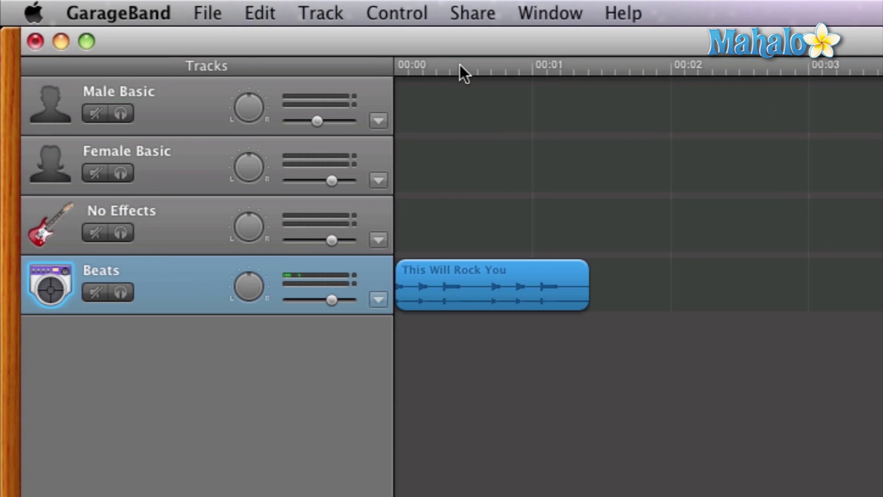
# - Return the playhead to 00:00 and extend the loop to about 45 seconds of repeats
pyautogui.click(174, 28)
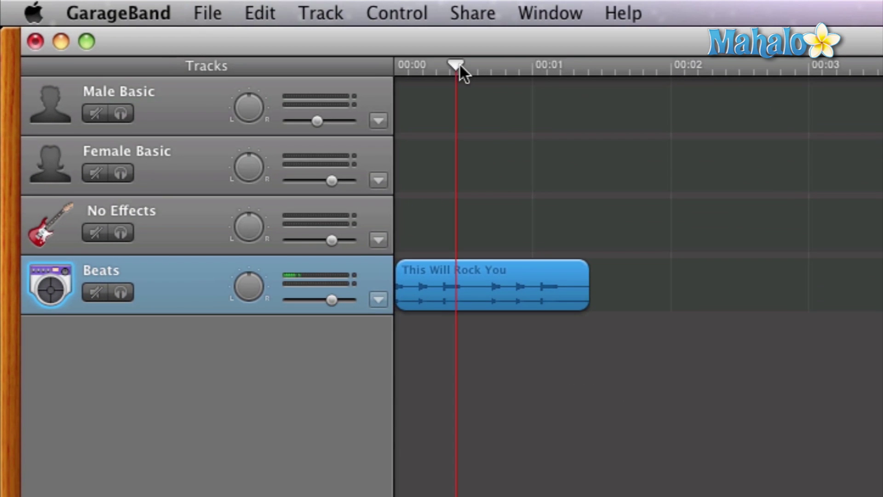
pyautogui.moveTo(455, 66); pyautogui.dragTo(370, 66)
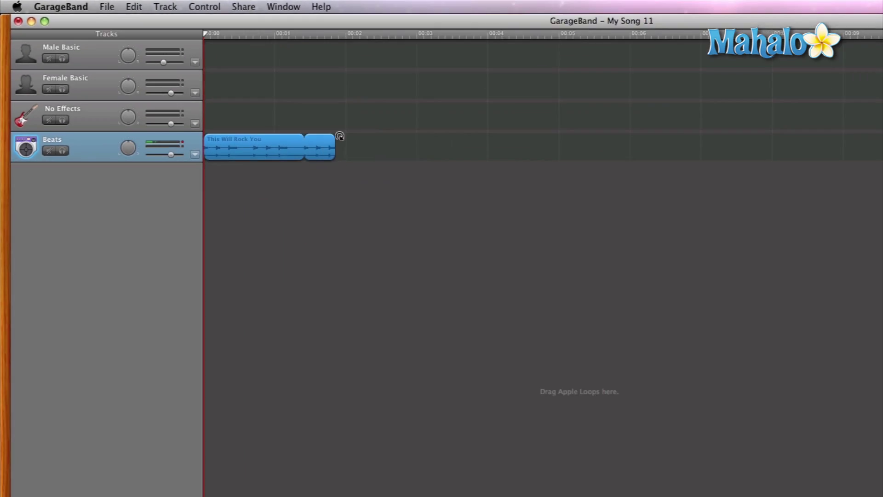
pyautogui.moveTo(592, 266)
pyautogui.mouseDown()
pyautogui.moveTo(410, 102)
pyautogui.moveTo(745, 119)
pyautogui.mouseUp()
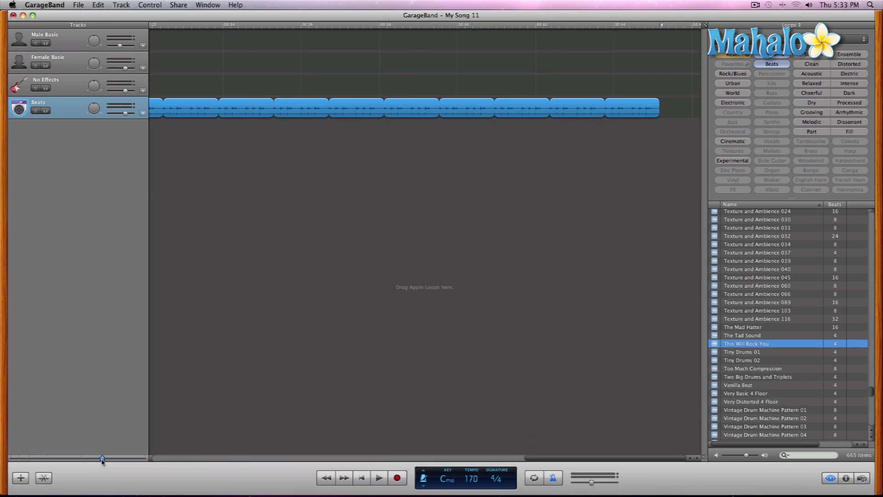
pyautogui.moveTo(212, 424); pyautogui.dragTo(76, 459)
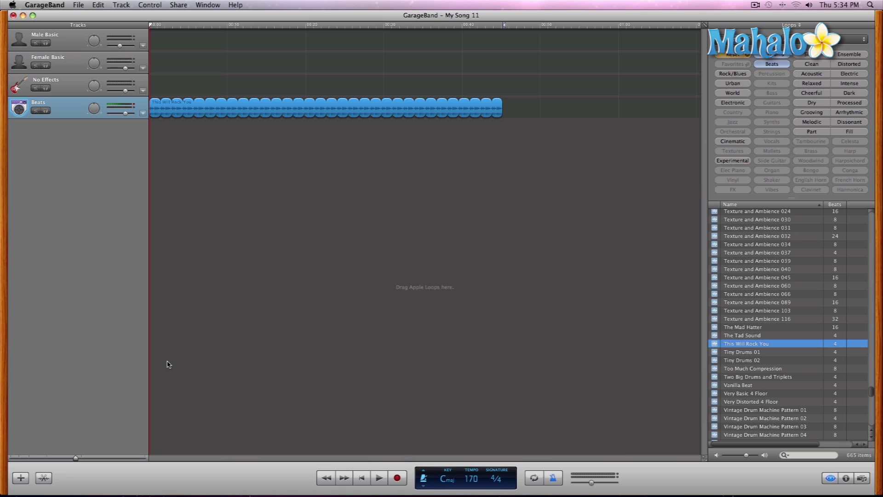
pyautogui.press('space')
pyautogui.press('space')
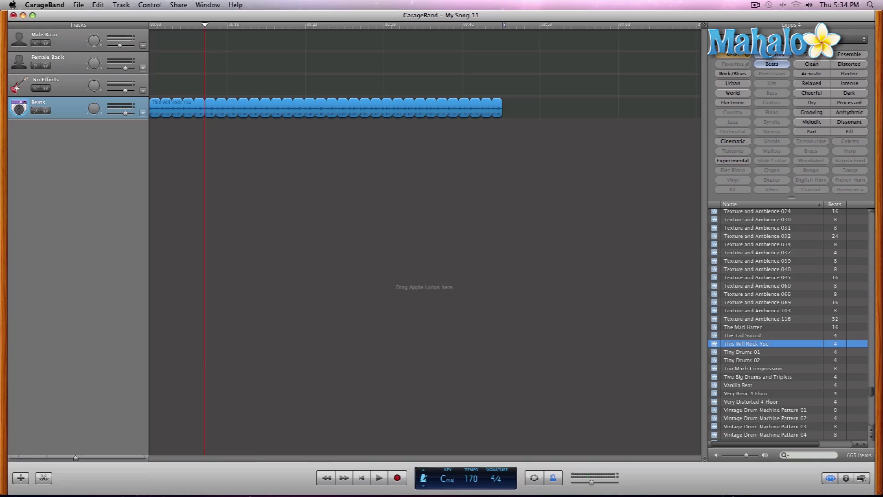